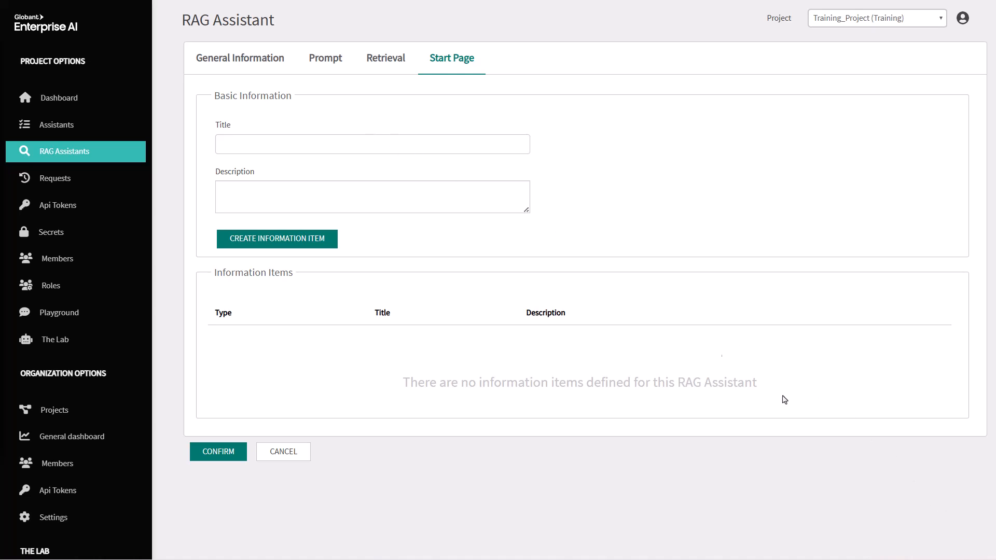
# - Set the start page title to "Chat with GeneXus Training" and its description to "The Assistant answers questions about the GeneXus course content."
pyautogui.click(397, 145)
pyautogui.write('Chat with GeneXus Training')
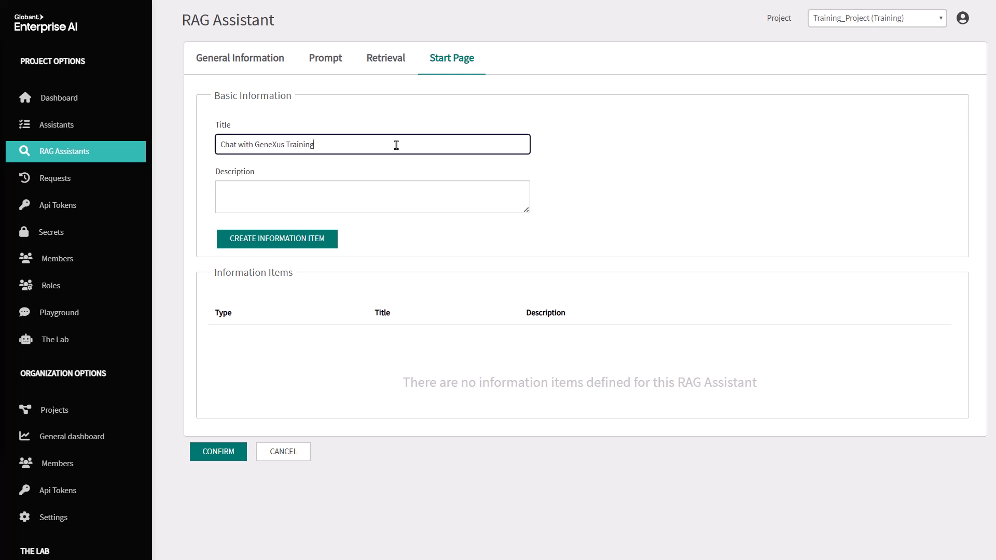
pyautogui.press('Tab')
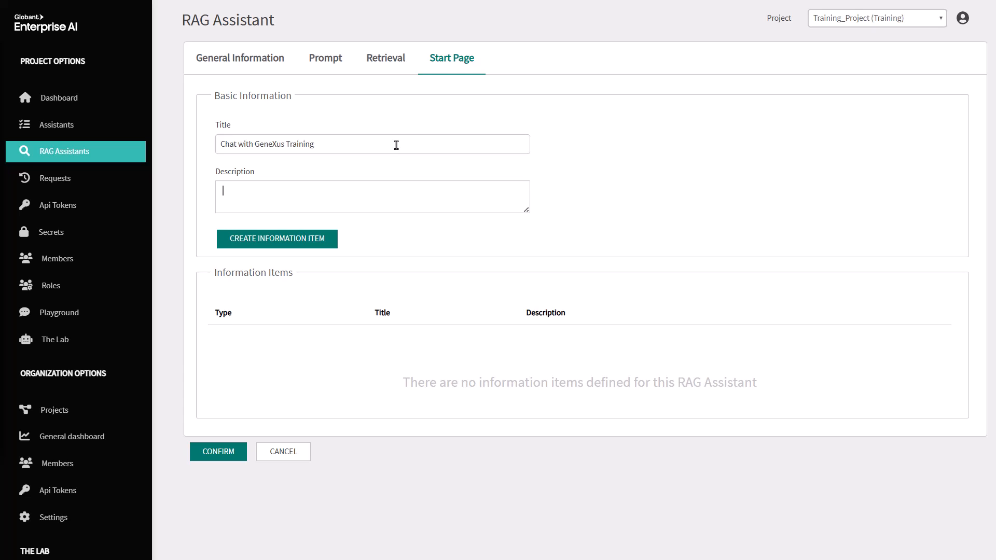
pyautogui.write('The Assistant answers questions about the GeneXus course content.')
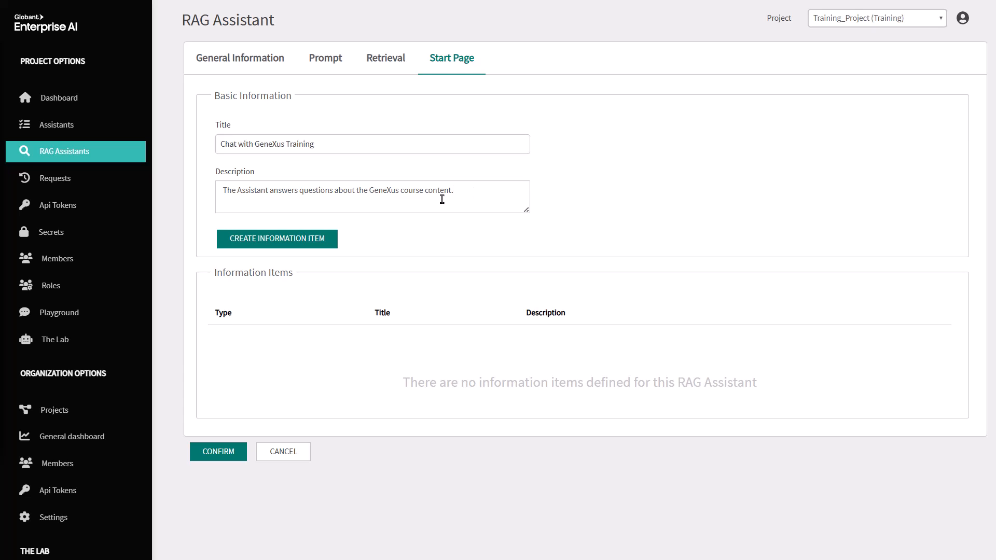
# - Start a new information item of type Feature and title it "GeneXus Course queries"
pyautogui.click(303, 240)
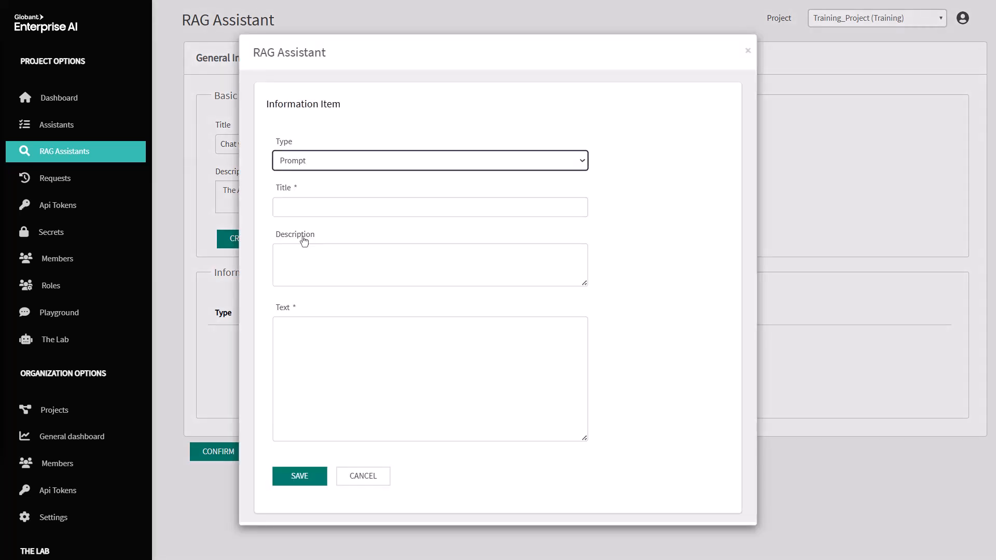
pyautogui.click(629, 195)
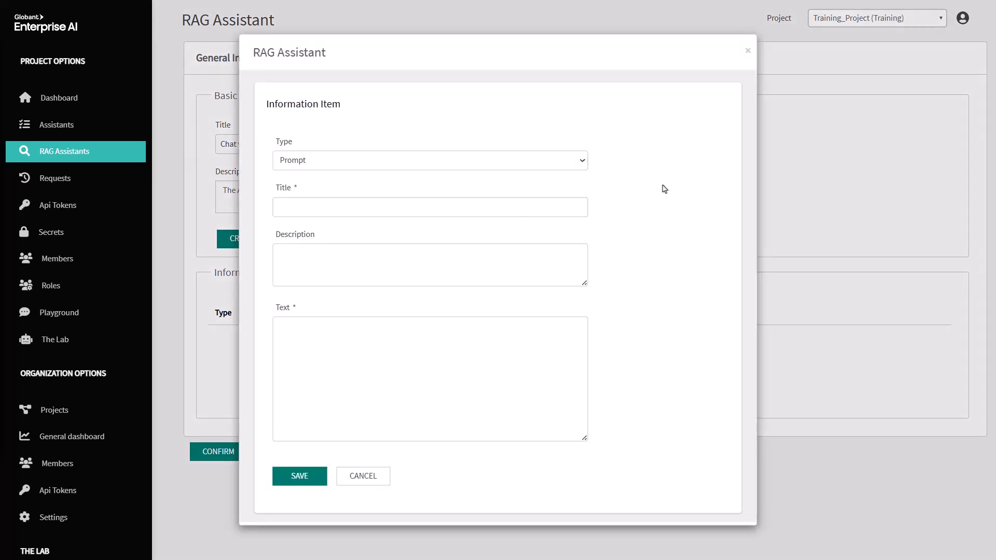
pyautogui.click(583, 163)
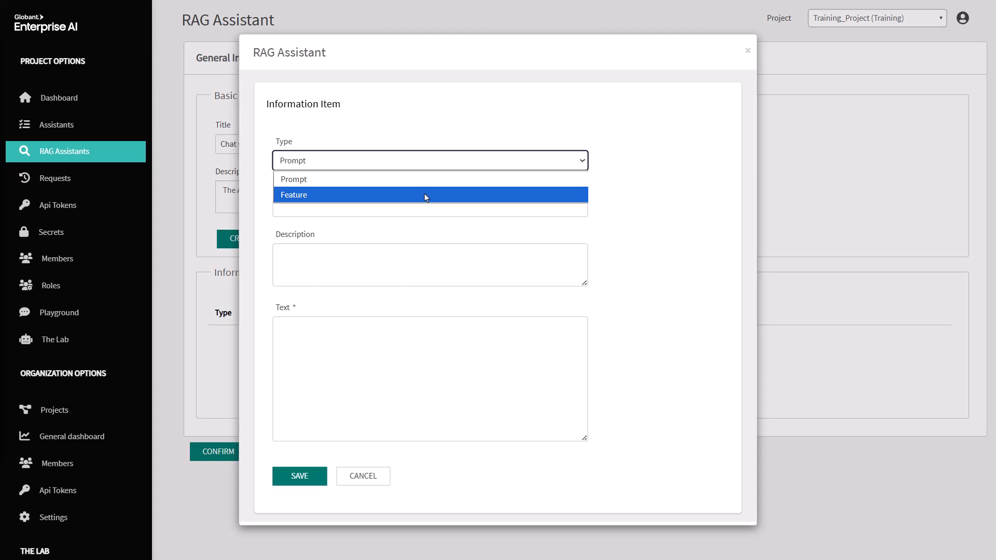
pyautogui.click(426, 196)
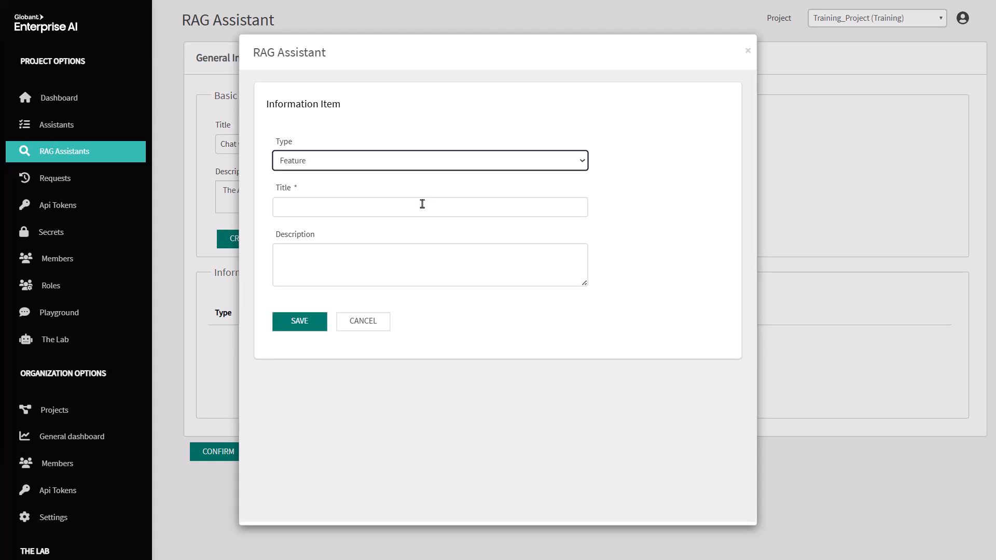
pyautogui.click(419, 206)
pyautogui.write('GeneXus')
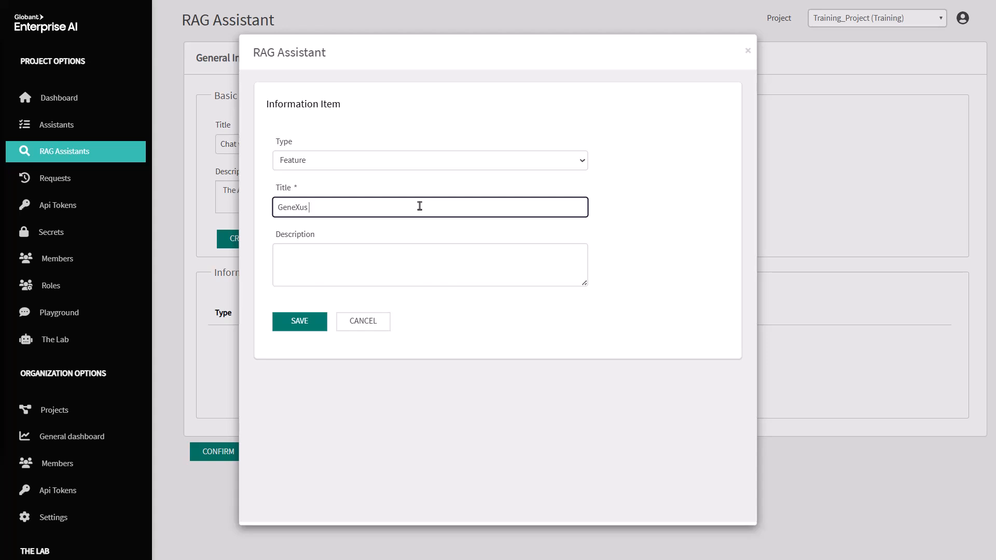
pyautogui.write(' Course queries')
# - Save the feature description "The assistant answers questions about the GeneXus course content in a concise manner. The answers are clear and offer links to the corresponding documents."
pyautogui.click(418, 263)
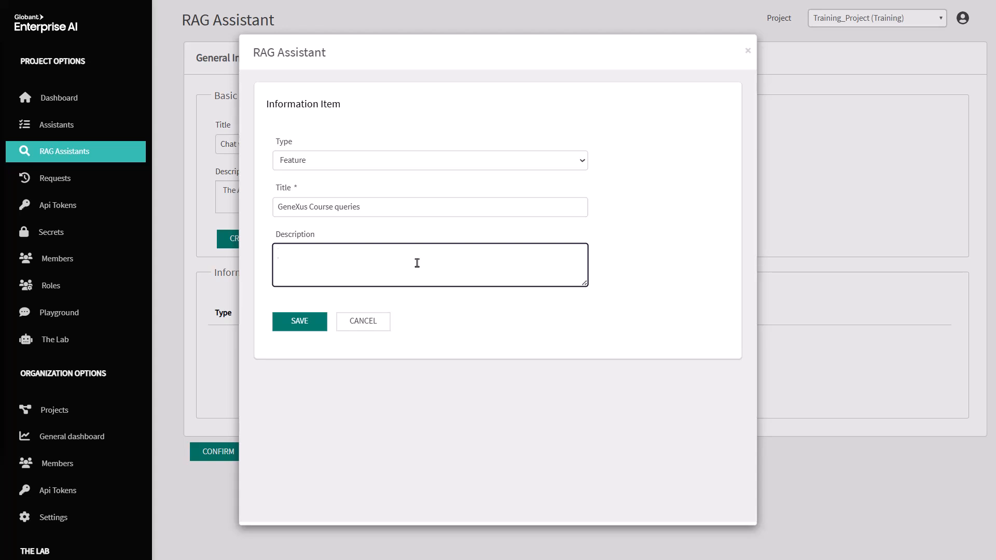
pyautogui.write('The assistant answers questions about the GeneXus course content in a concise manner. The answers are clear and offer links to the corresponding documents.')
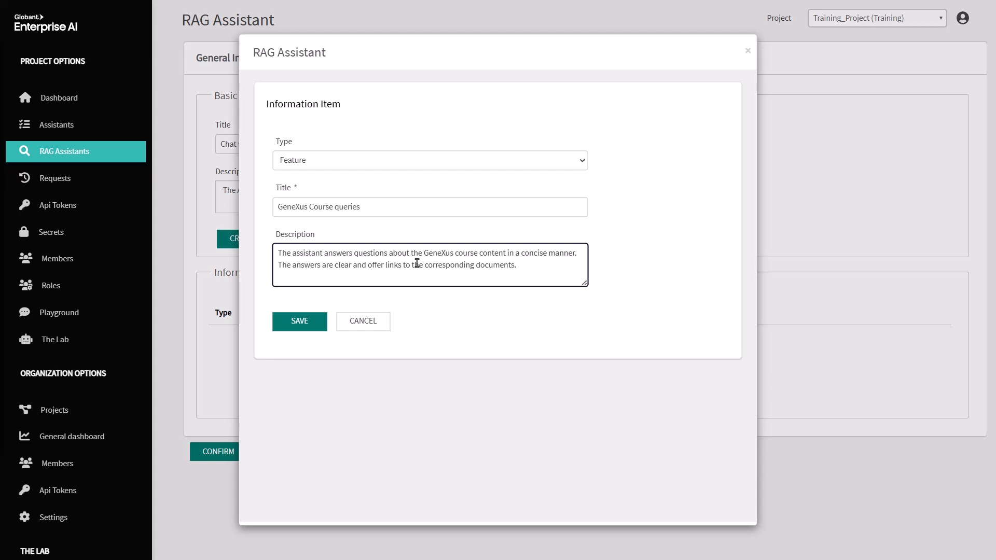
pyautogui.click(297, 327)
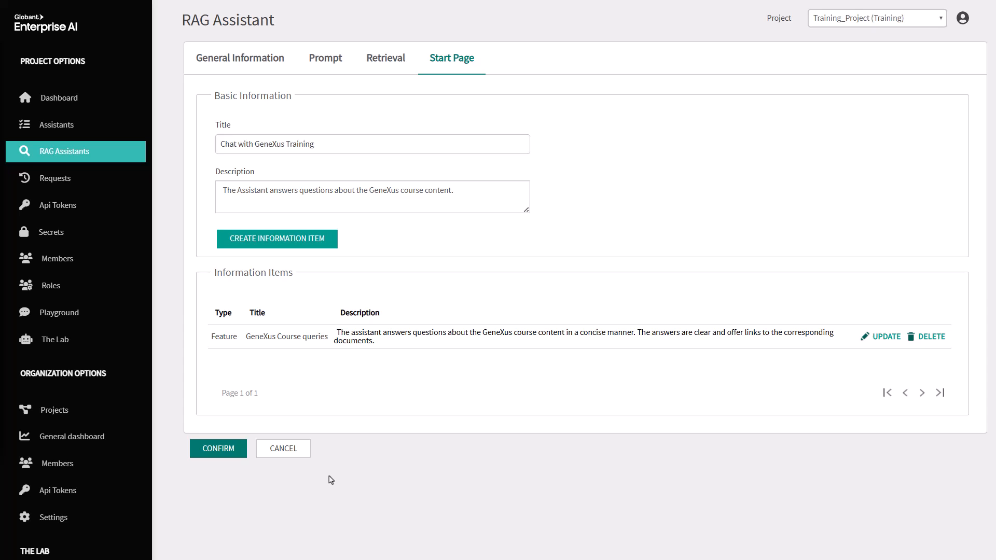
# - Save the assistant's start page changes and open ChatWithGXTraining in the Playground
pyautogui.click(220, 452)
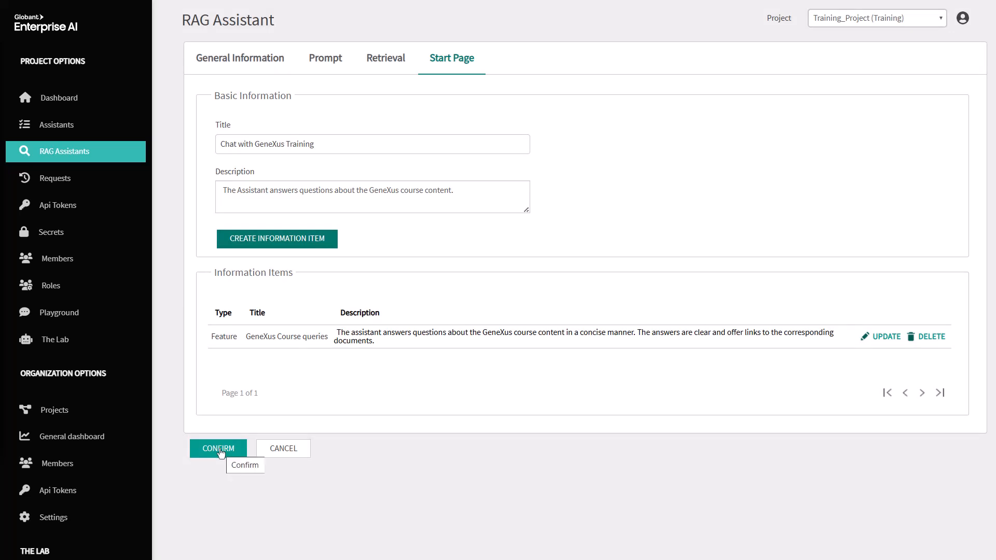
pyautogui.click(220, 451)
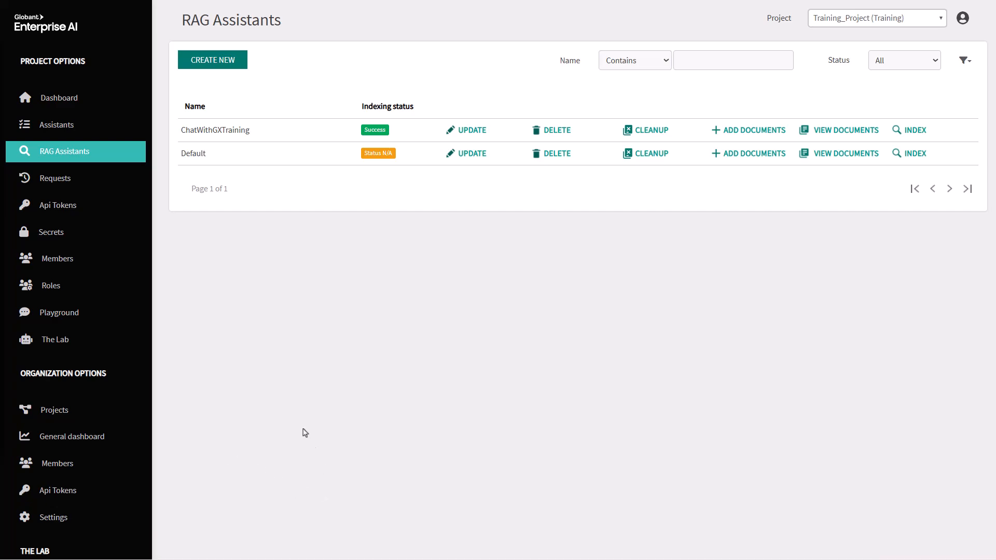
pyautogui.click(104, 317)
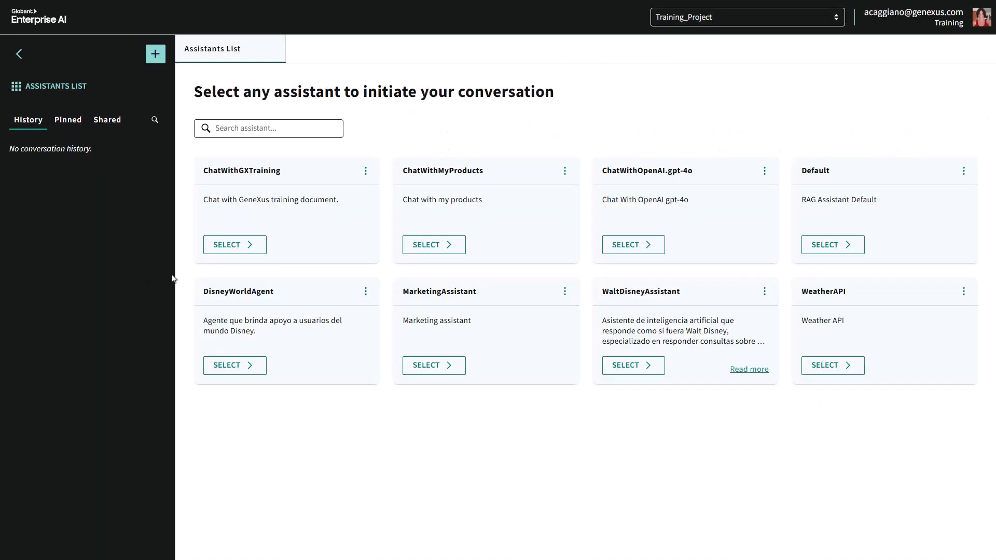
pyautogui.click(233, 247)
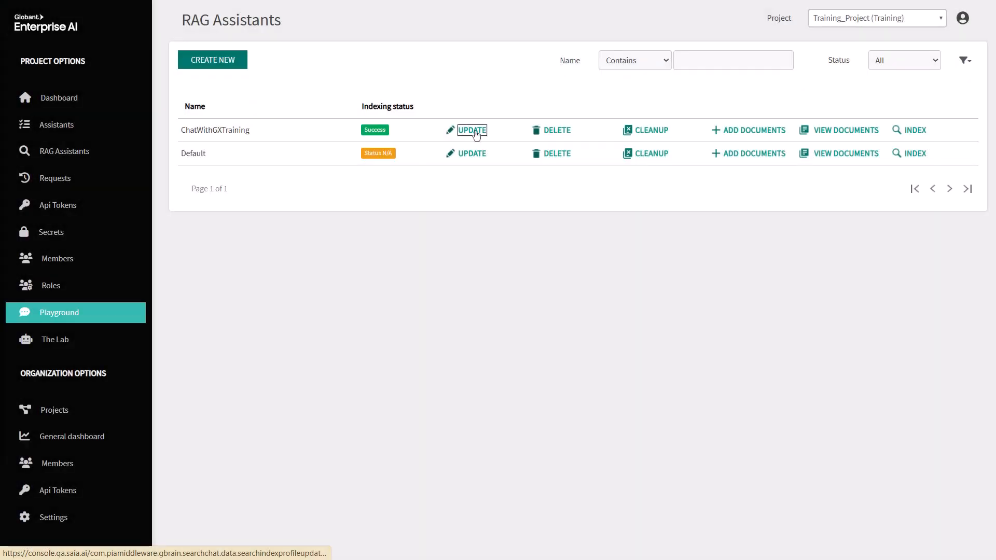
# - Start a Prompt information item on ChatWithGXTraining's start page, with "Nested For Eachs to implement a Join" as both title and description
pyautogui.click(473, 130)
pyautogui.click(439, 65)
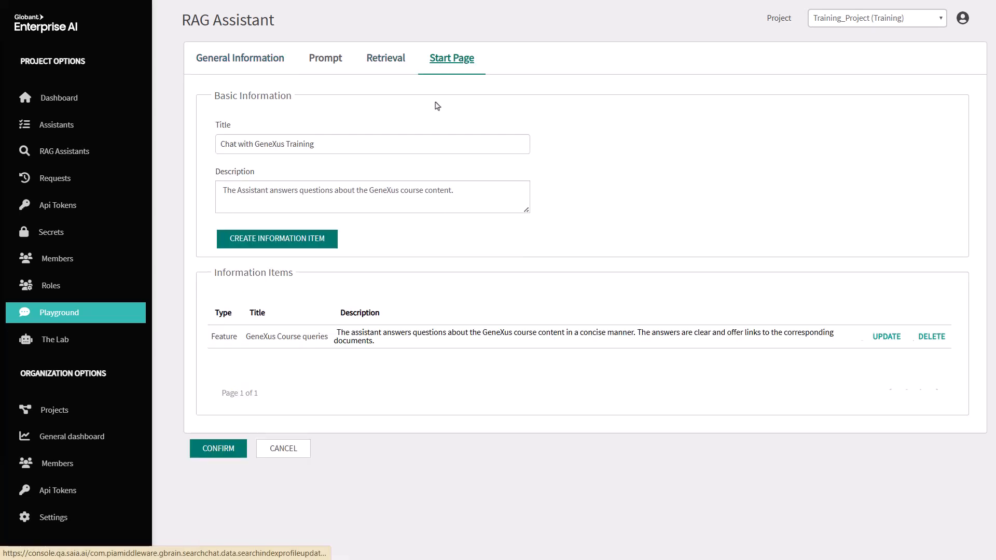
pyautogui.click(282, 239)
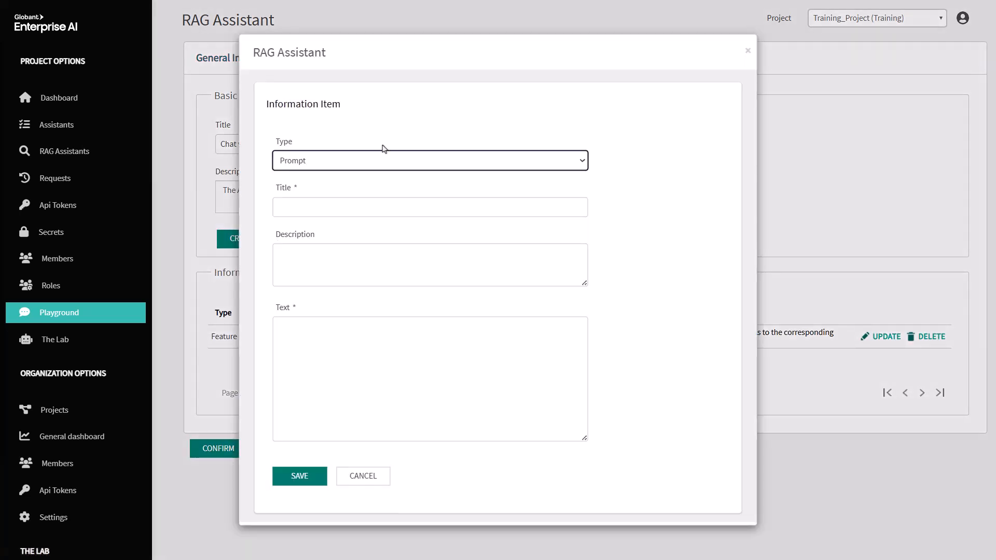
pyautogui.click(358, 210)
pyautogui.write('Nested For Eachs to implement a Join')
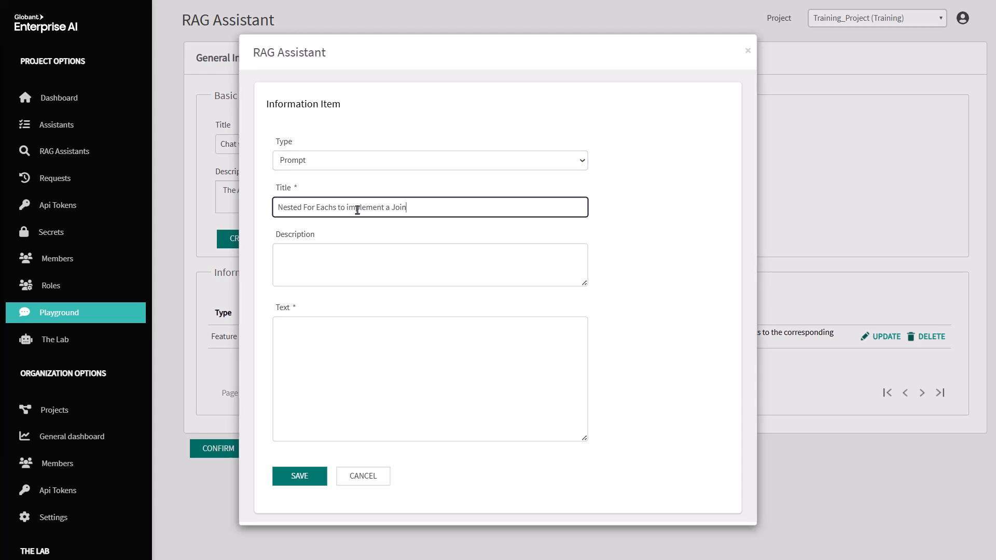
pyautogui.click(362, 256)
pyautogui.write('Nested For Eachs to implement a Join')
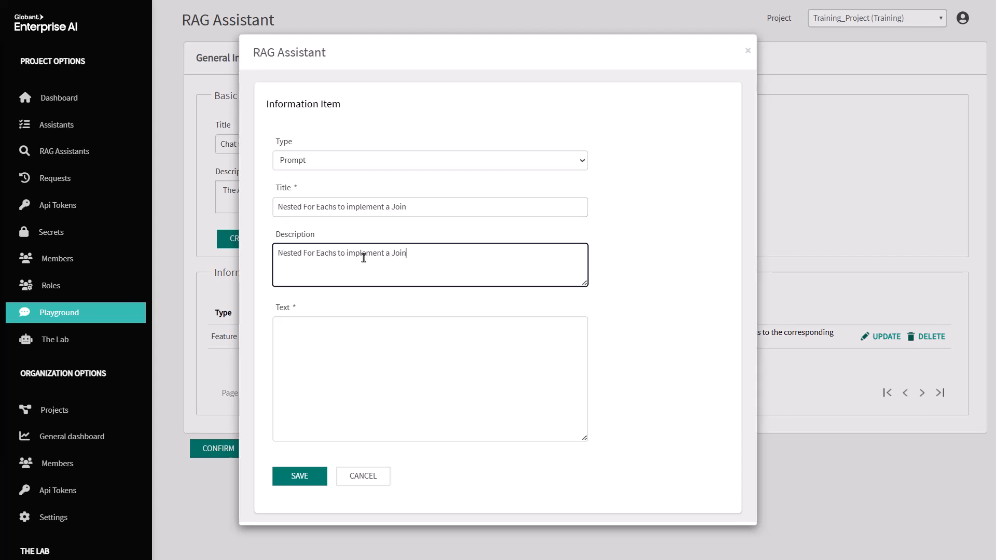
# - Set the prompt's text to "The Country and Customer entities are considered. An example of nested For Eachs to list Customers grouped by Country is shown." and save
pyautogui.click(368, 343)
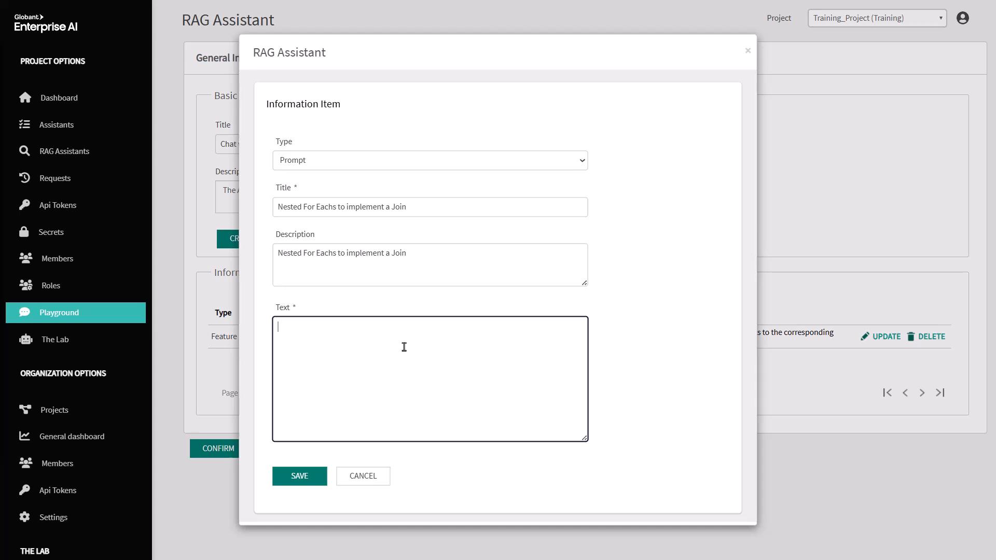
pyautogui.write('The Country and Customer entities are considered. An example of nested For Eachs to list Customers grouped by Country is shown.')
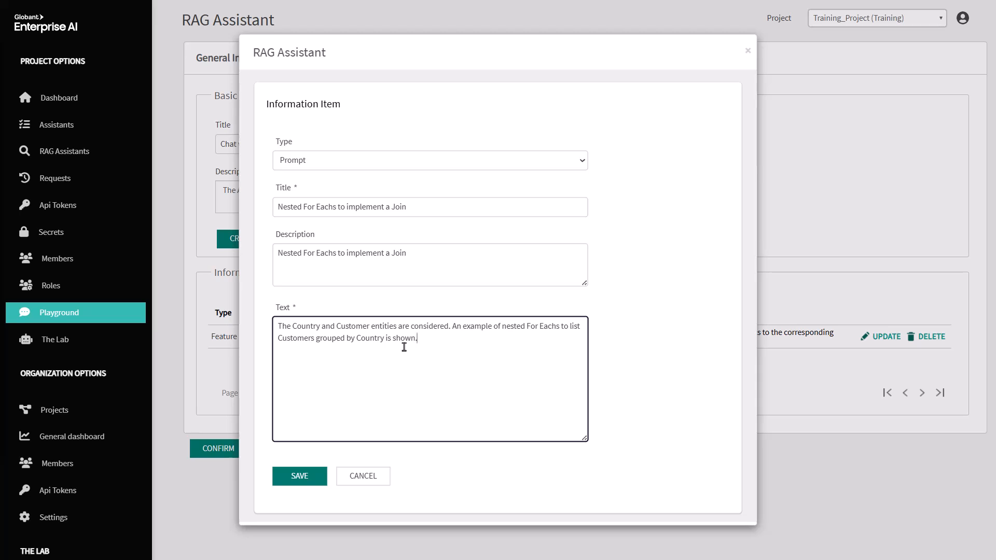
pyautogui.click(302, 477)
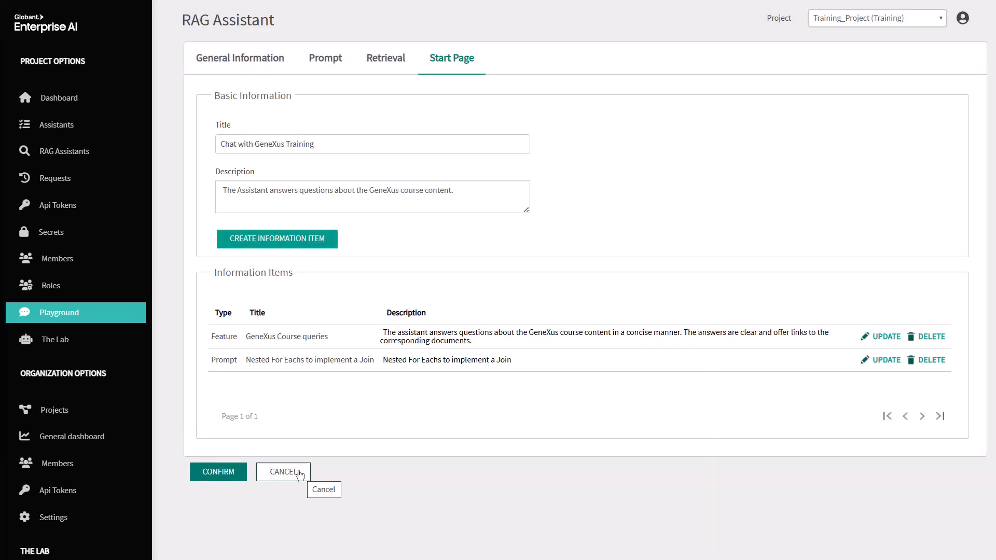
pyautogui.click(203, 472)
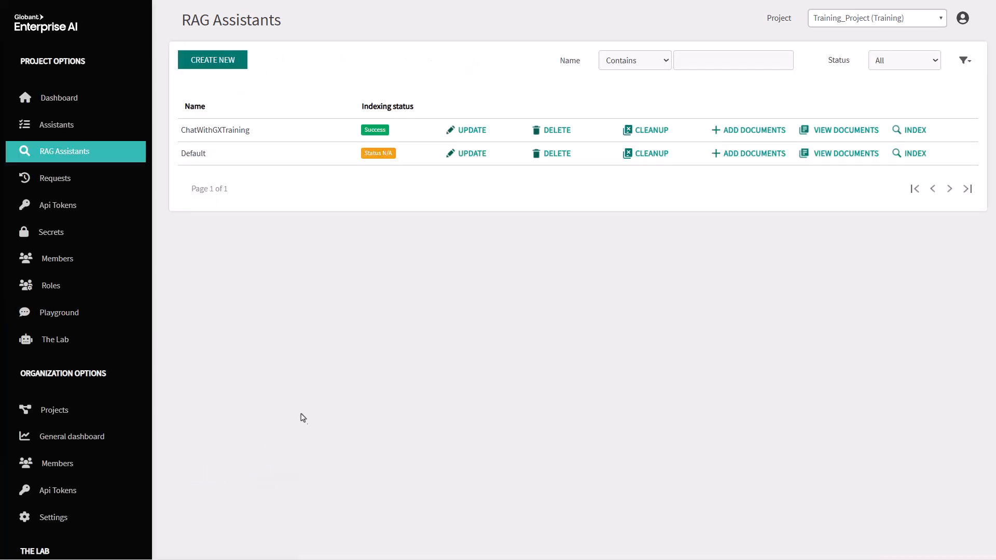
# - Open the assistant's chat in the Playground and send the suggested example about nested For Eachs listing Customers grouped by Country
pyautogui.click(96, 314)
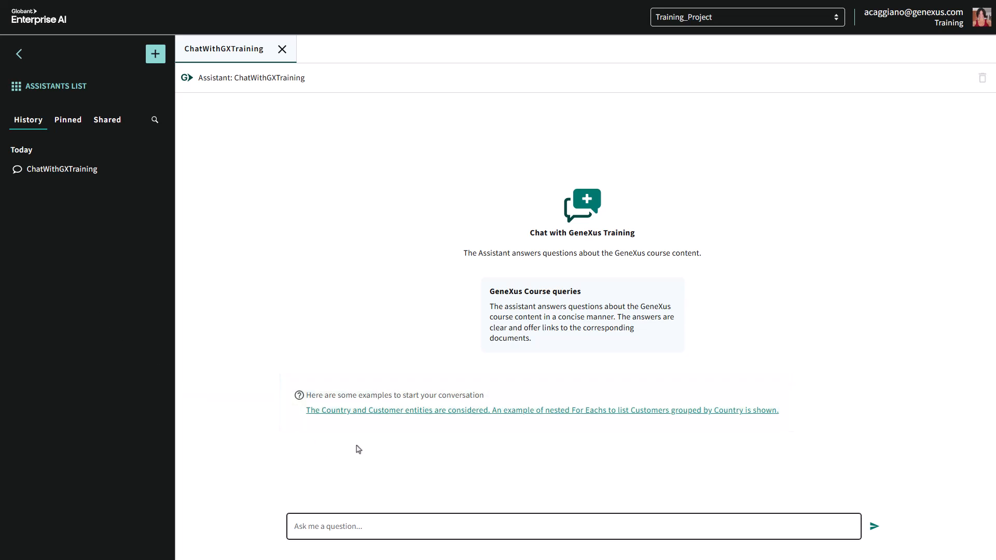
pyautogui.click(439, 413)
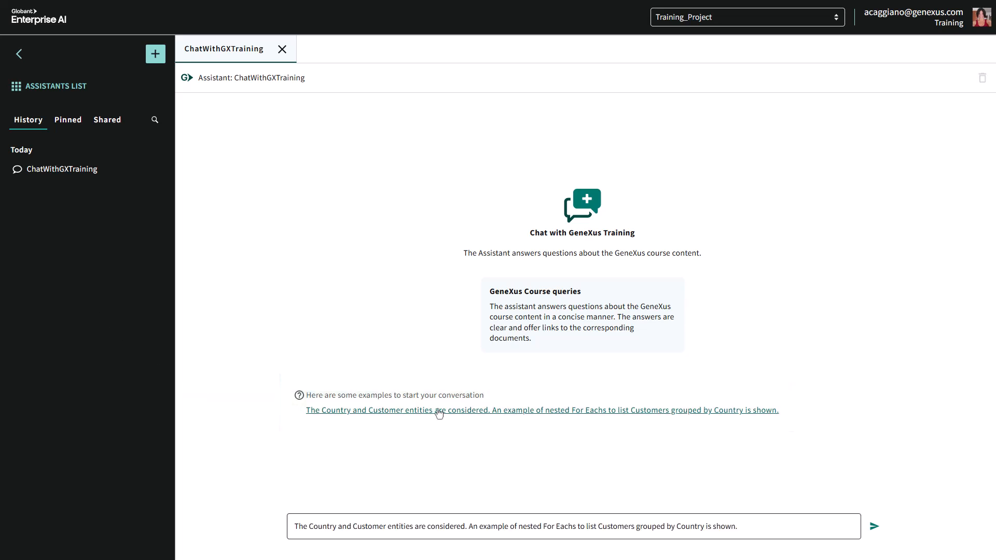
pyautogui.click(784, 524)
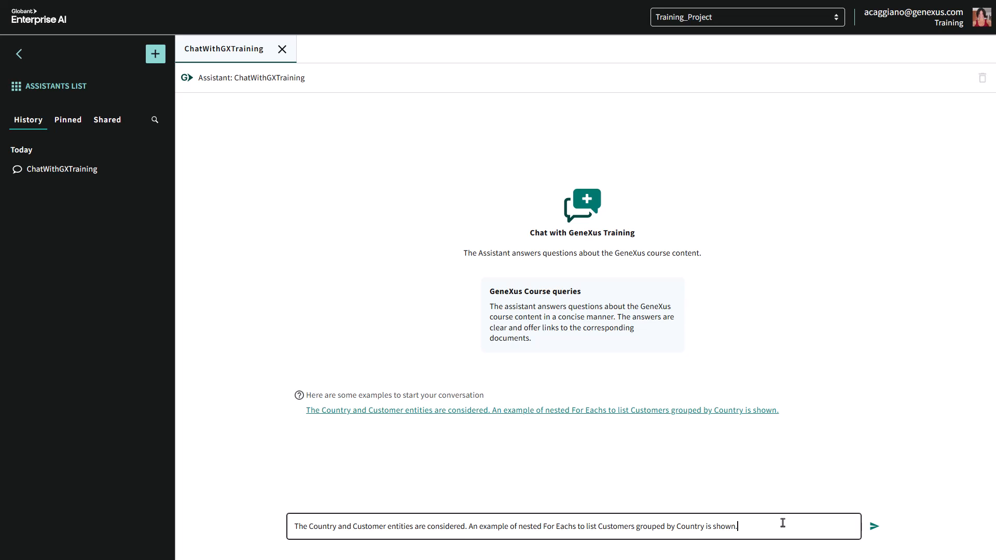
pyautogui.press('Return')
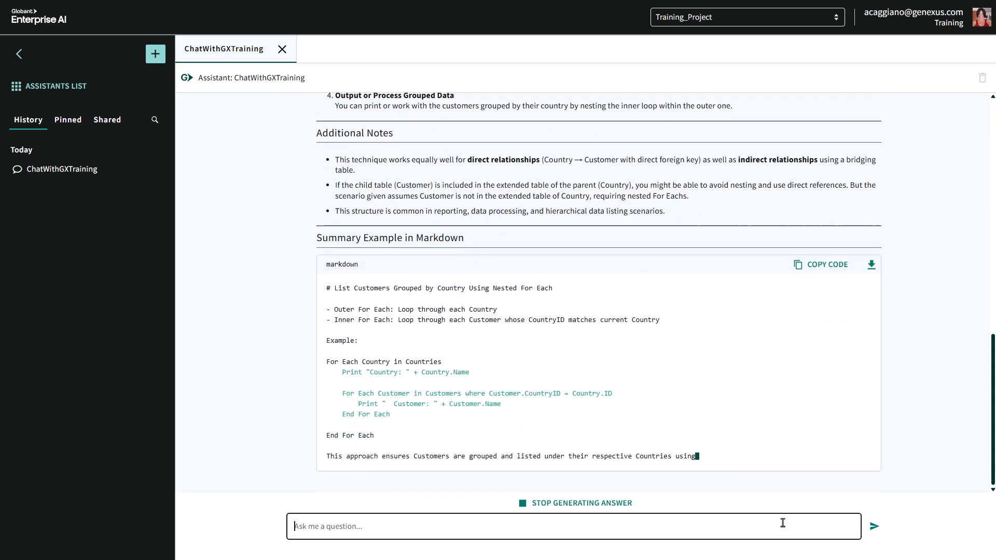
# - Review the assistant's answer and examine its source document ForEachs_Nested_GroupedInfo_en, opened at page 1
pyautogui.scroll(15, 938, 415)
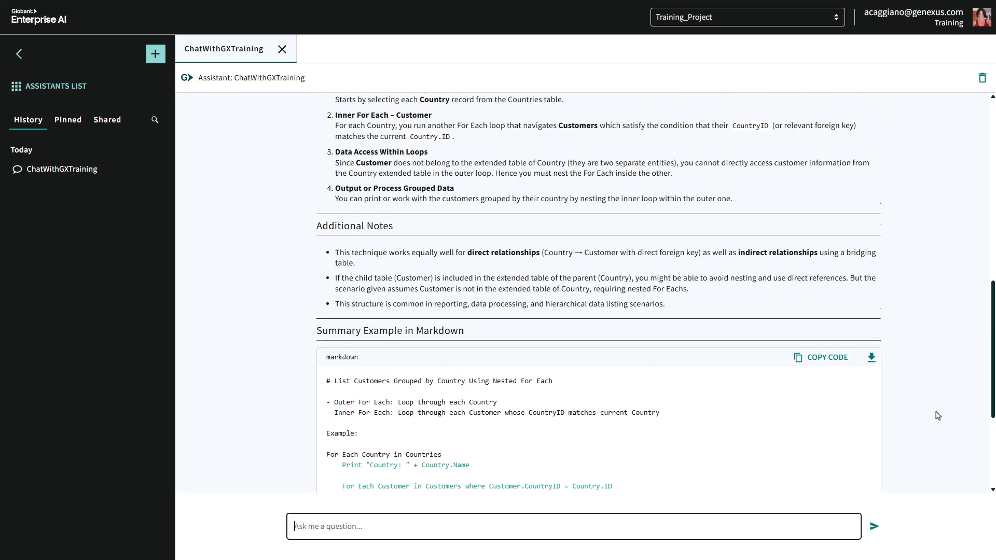
pyautogui.scroll(3, 938, 416)
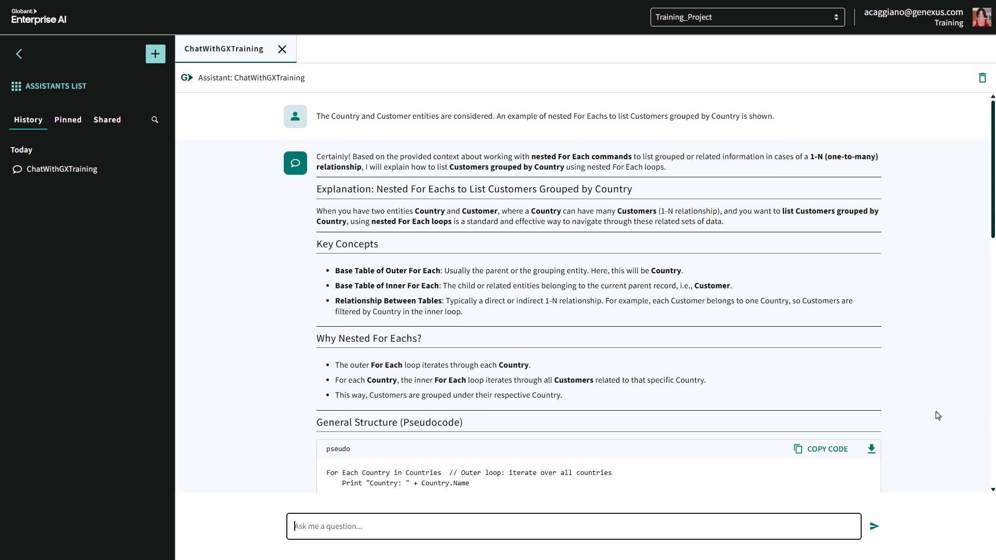
pyautogui.scroll(-20, 939, 414)
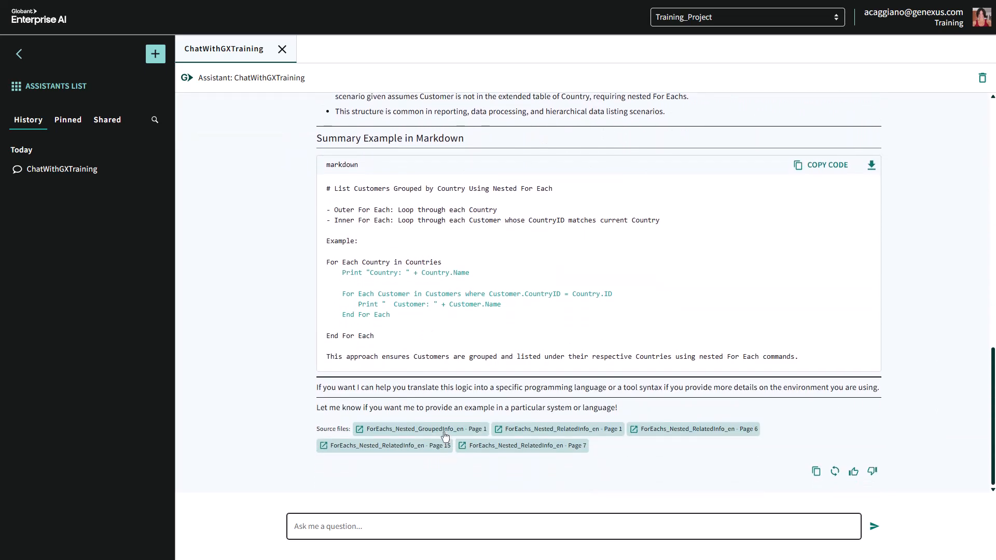
pyautogui.click(443, 433)
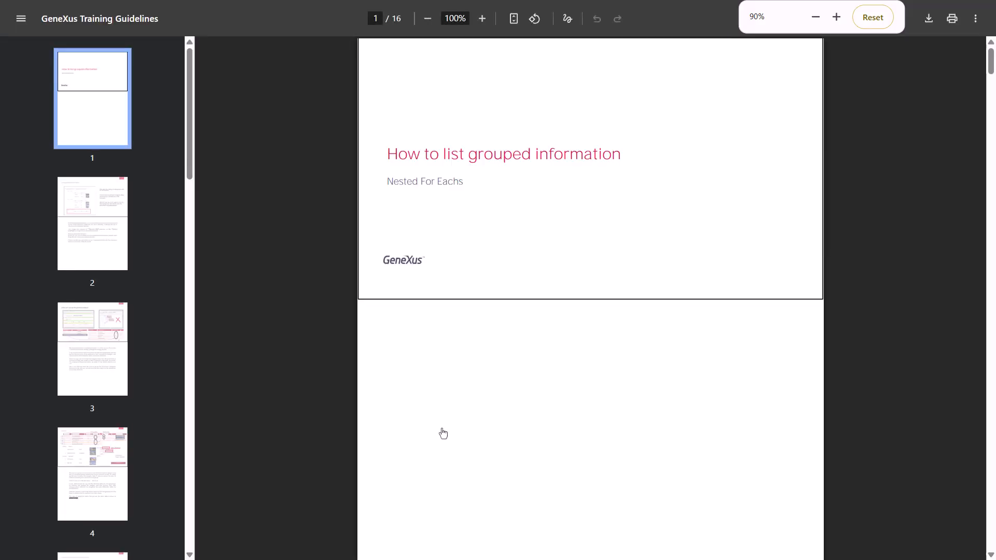
pyautogui.scroll(-10, 482, 420)
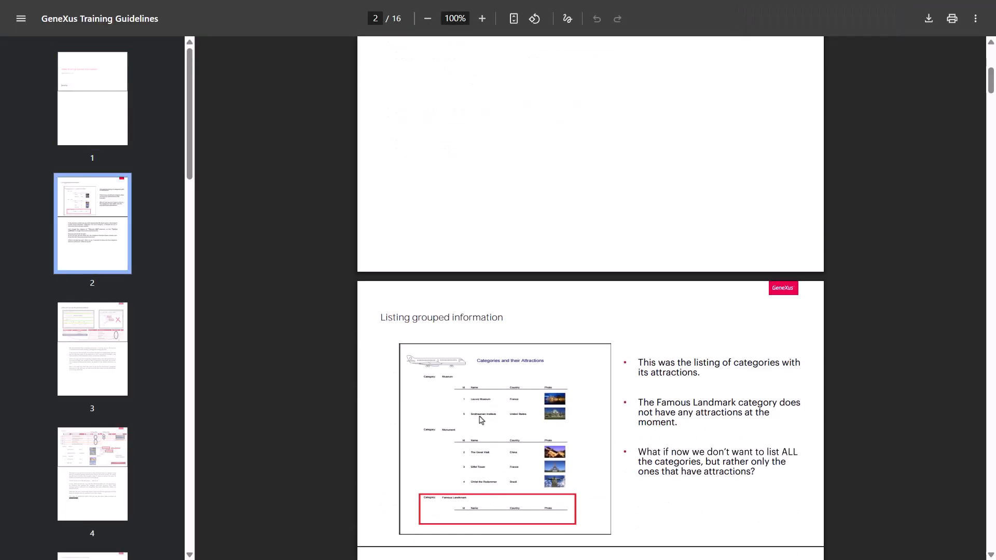